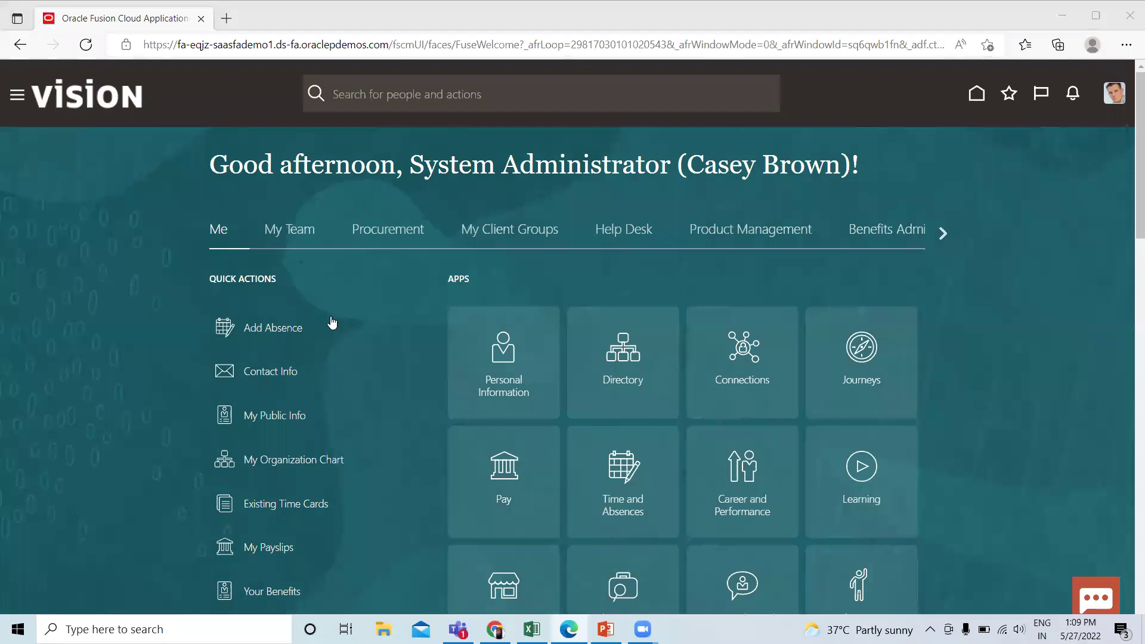
Open the Eligibility Profiles task under Absences in My Client Groups
{"action": "left_click", "coordinate": [505, 230]}
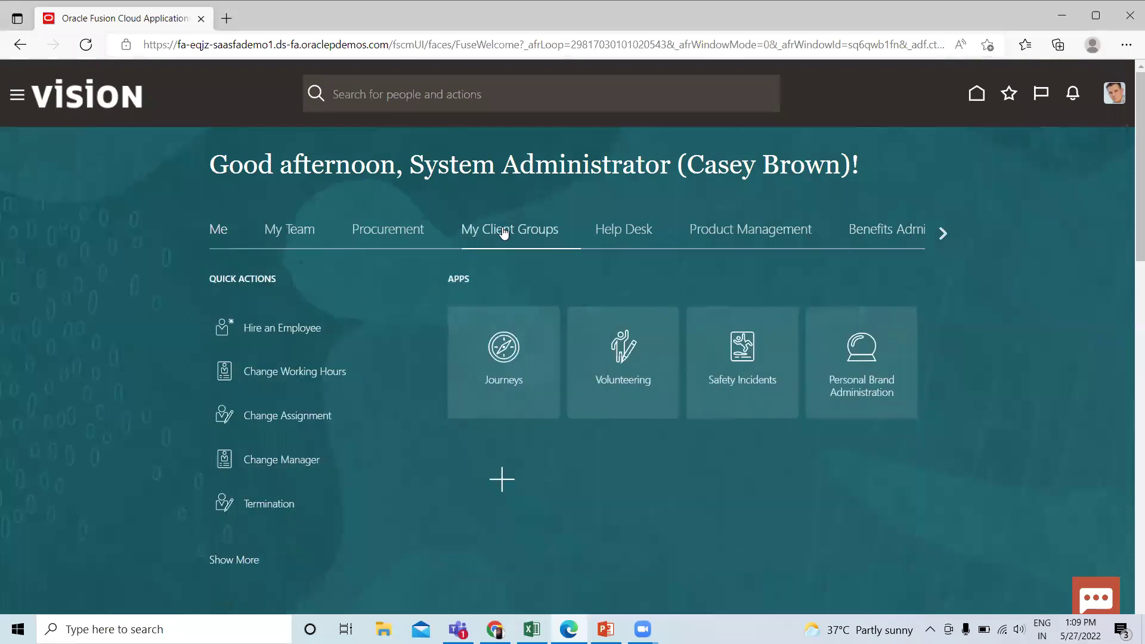
{"action": "scroll", "coordinate": [450, 309], "scroll_direction": "down", "scroll_amount": 2}
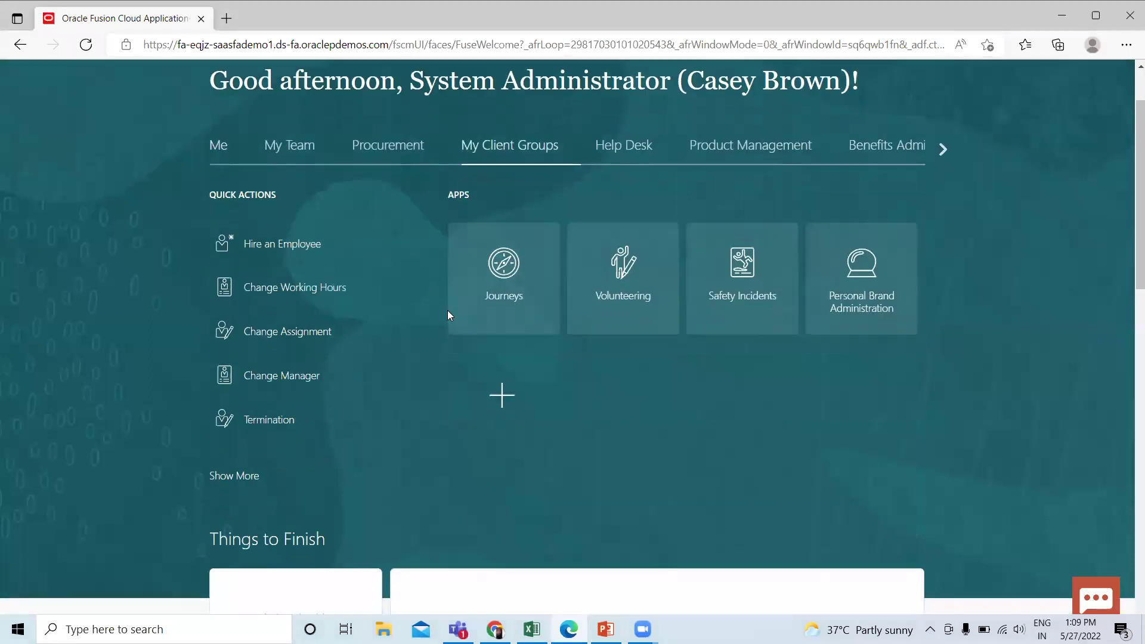
{"action": "left_click", "coordinate": [242, 476]}
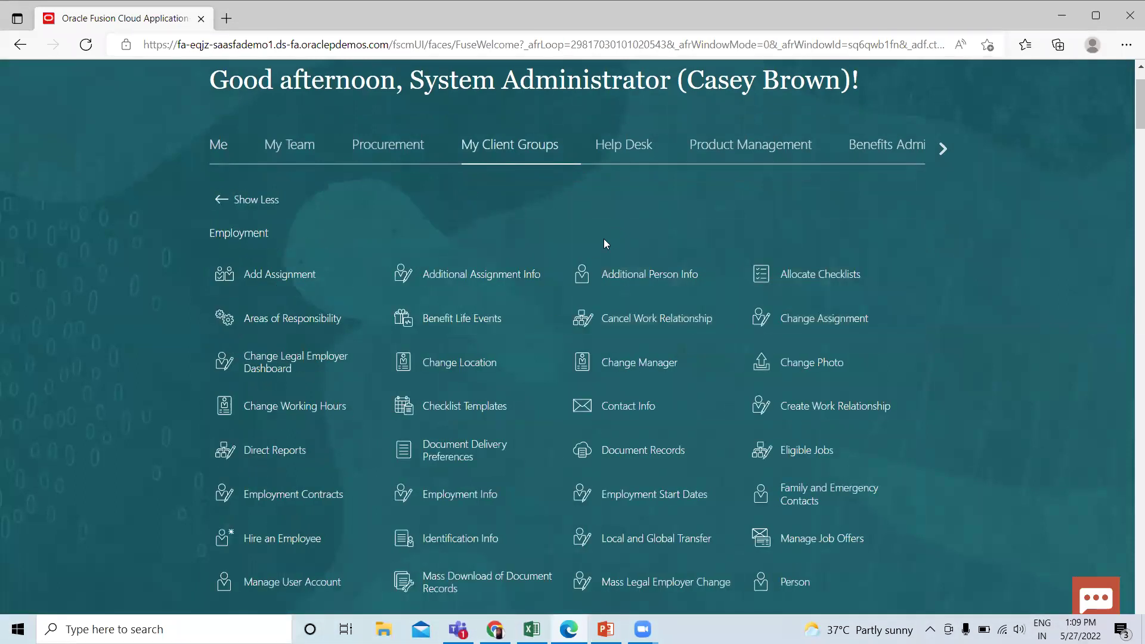
{"action": "key", "text": "ctrl+f"}
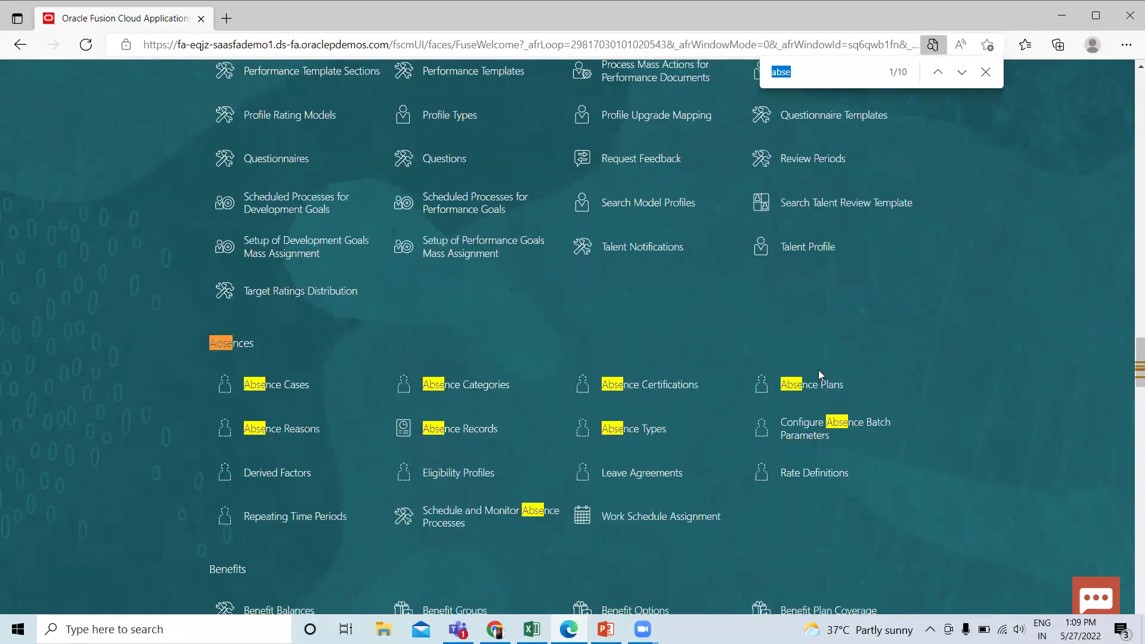
{"action": "left_click", "coordinate": [466, 476]}
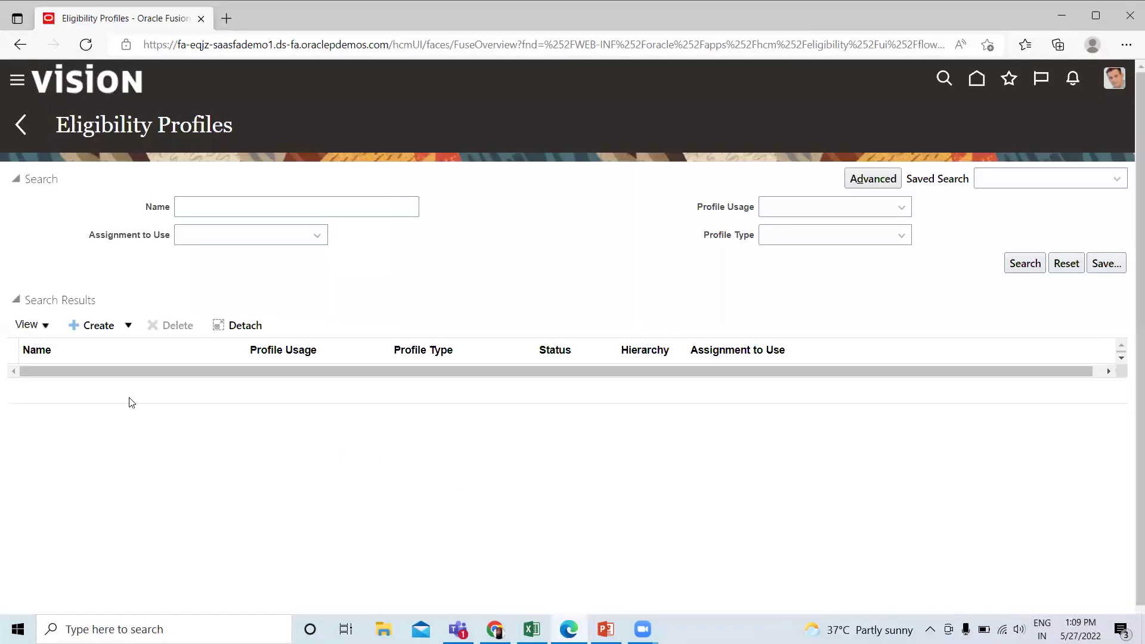
Create a participant profile and name it 'BISP Vacation Eligibility', fixing typos
{"action": "left_click", "coordinate": [104, 329]}
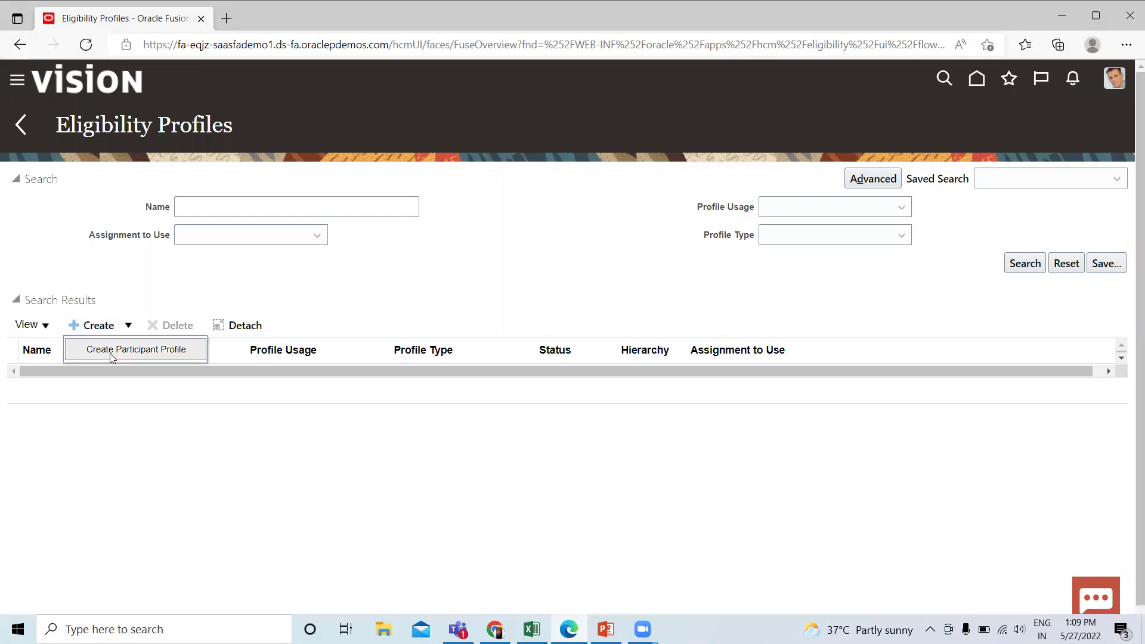
{"action": "left_click", "coordinate": [110, 353]}
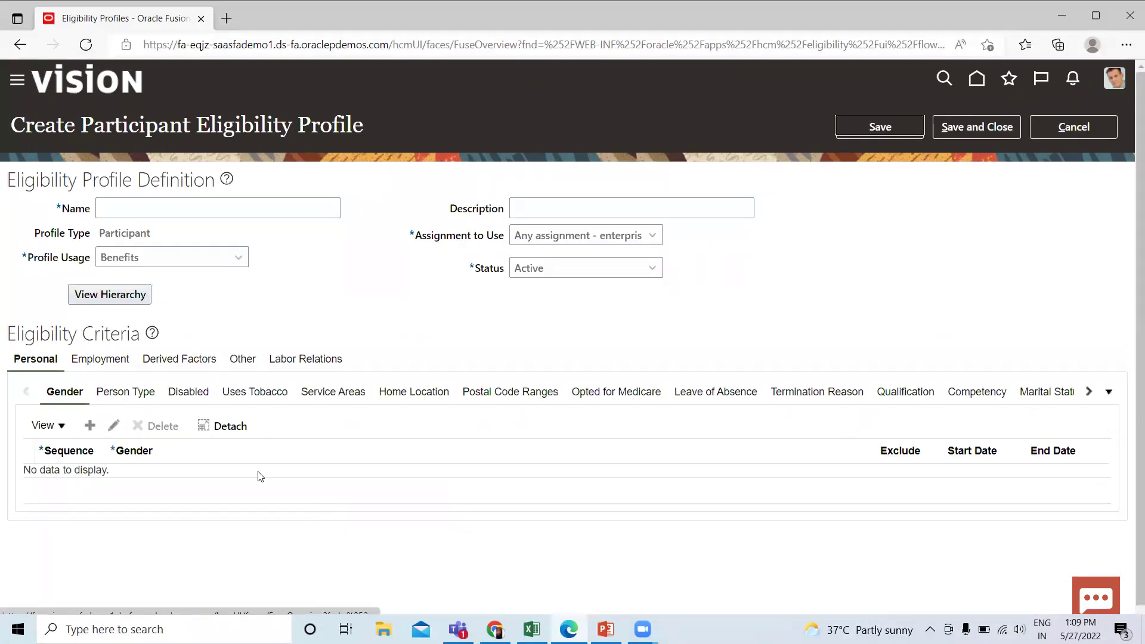
{"action": "left_click", "coordinate": [198, 210]}
{"action": "type", "text": "V"}
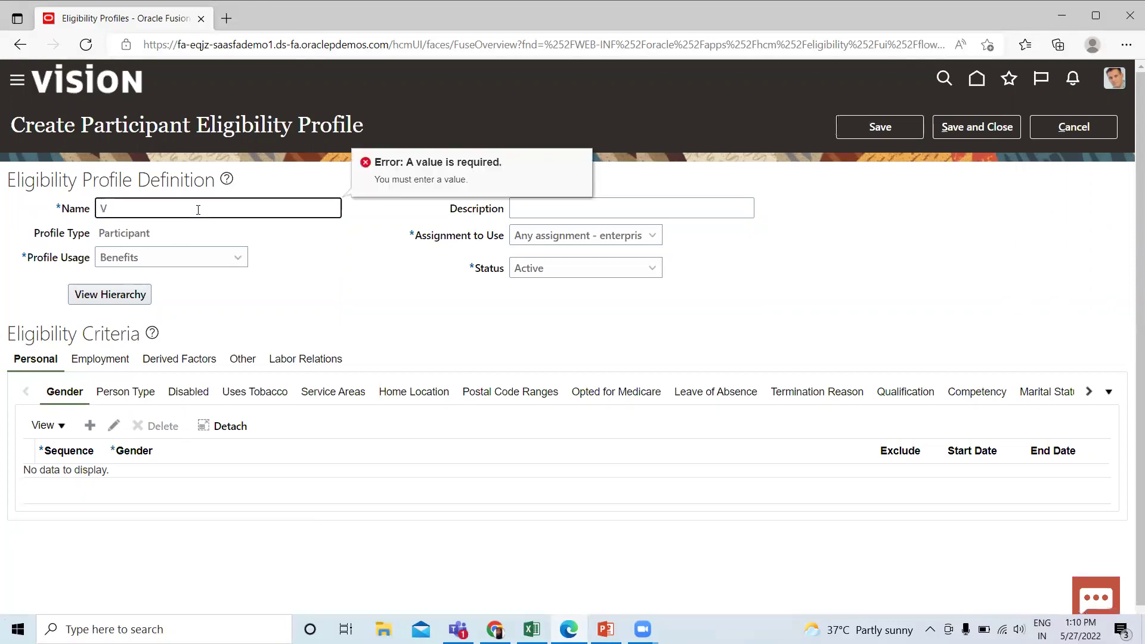
{"action": "key", "text": "BackSpace"}
{"action": "type", "text": "B"}
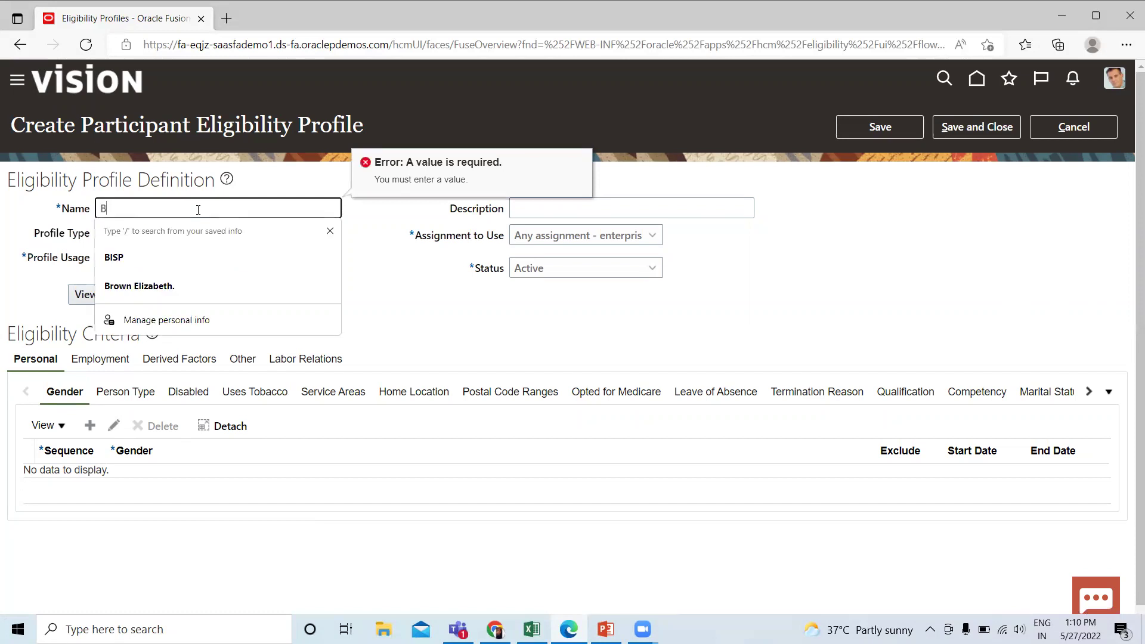
{"action": "type", "text": "ISP "}
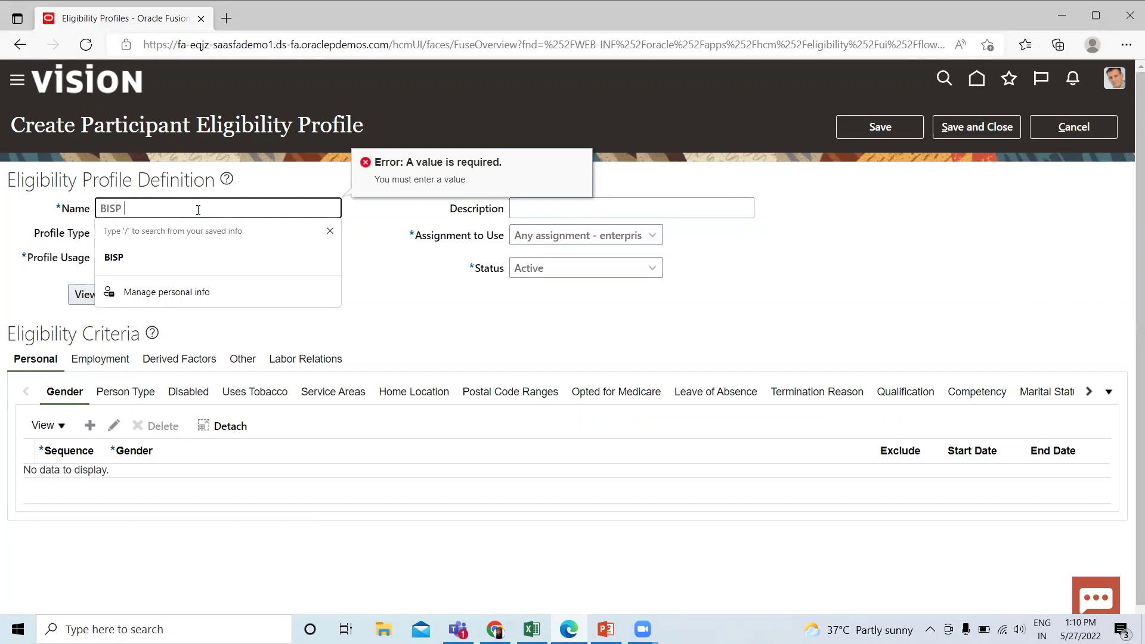
{"action": "type", "text": "Vacat"}
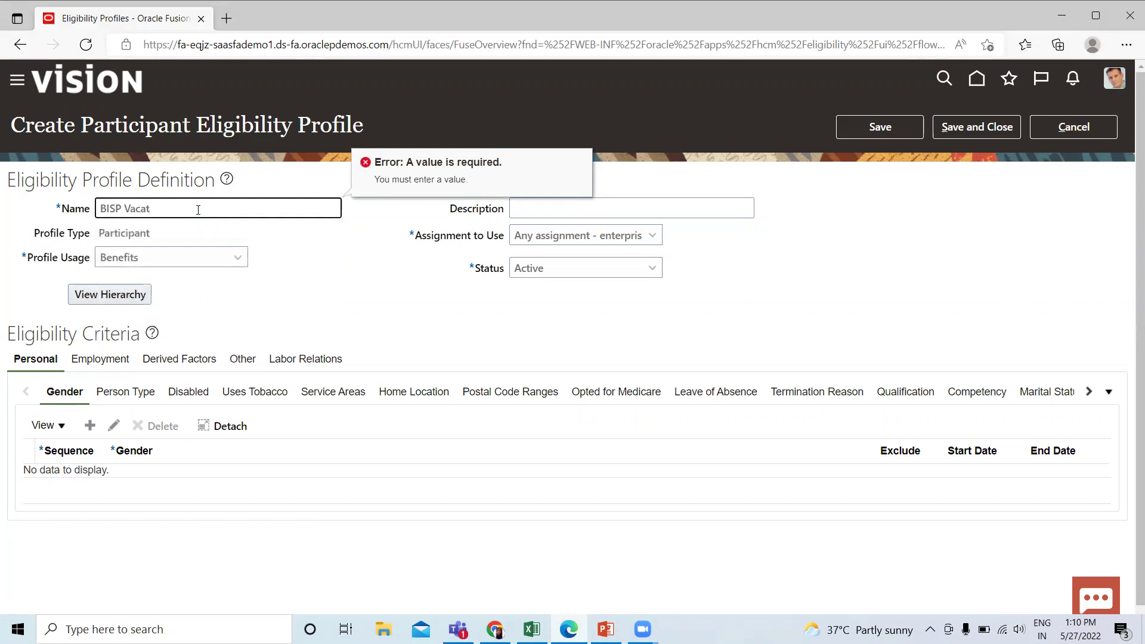
{"action": "type", "text": "ipon Eligibil"}
{"action": "type", "text": "ity"}
{"action": "key", "text": "BackSpace"}
{"action": "key", "text": "BackSpace"}
{"action": "key", "text": "BackSpace"}
{"action": "key", "text": "BackSpace"}
{"action": "key", "text": "BackSpace"}
{"action": "key", "text": "BackSpace"}
{"action": "key", "text": "BackSpace"}
{"action": "type", "text": "bility"}
Enter 'Vacation Eligibility Profile' as the profile description
{"action": "left_click", "coordinate": [642, 209]}
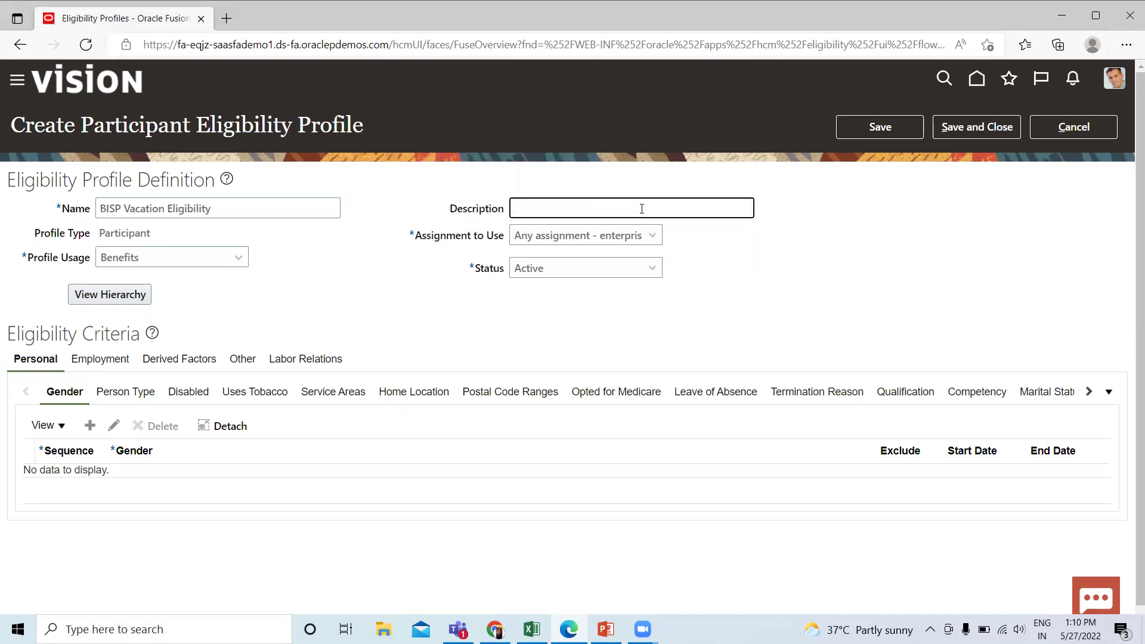
{"action": "type", "text": "Vacation Eligibility Prof"}
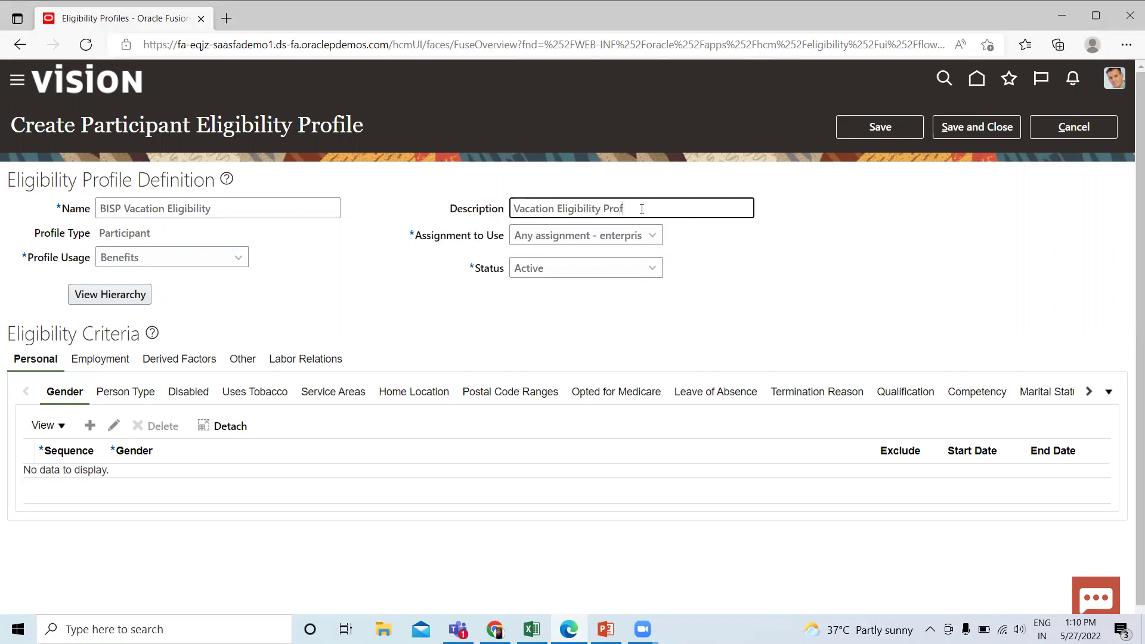
{"action": "type", "text": "ile"}
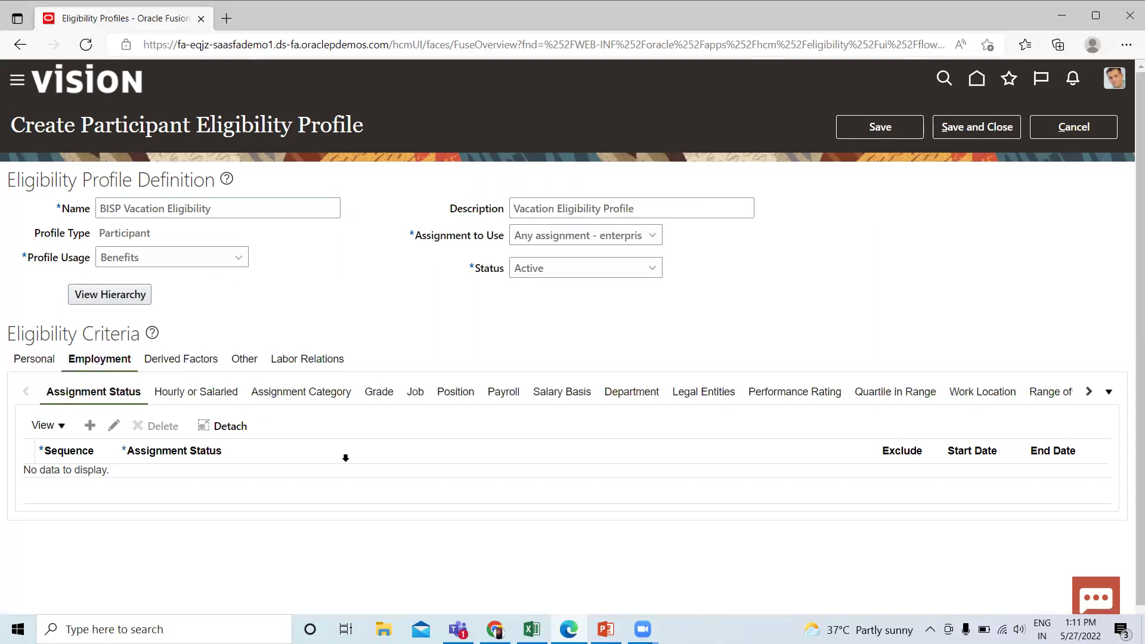
Add assignment status criterion sequence 1 as Active - Payroll Eligible, then save and close
{"action": "left_click", "coordinate": [93, 432]}
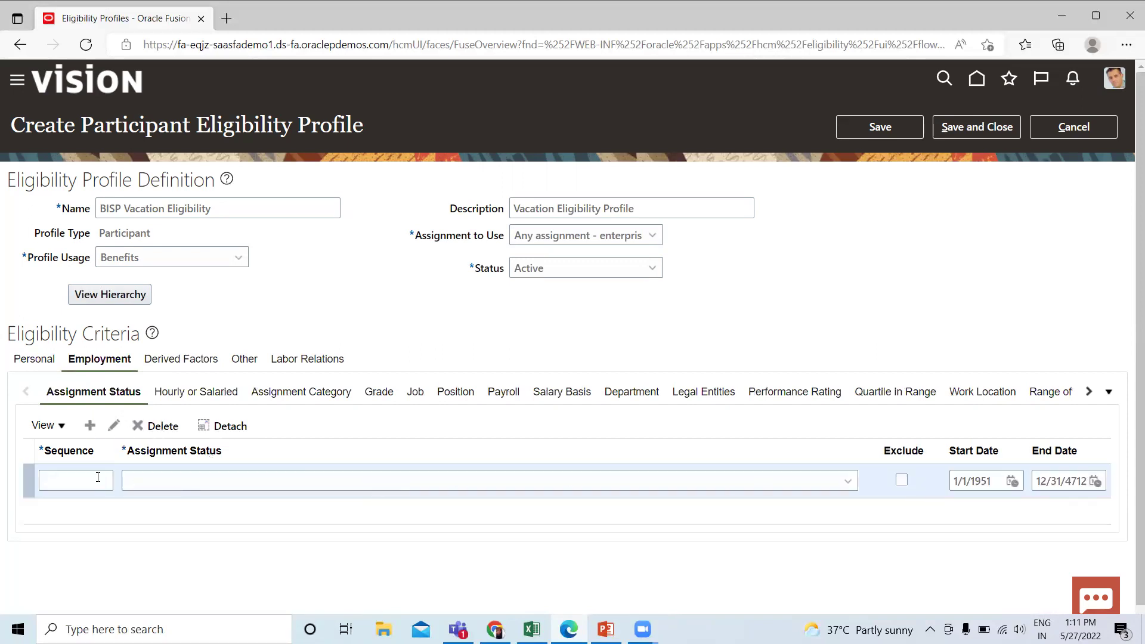
{"action": "left_click", "coordinate": [102, 480]}
{"action": "type", "text": "1"}
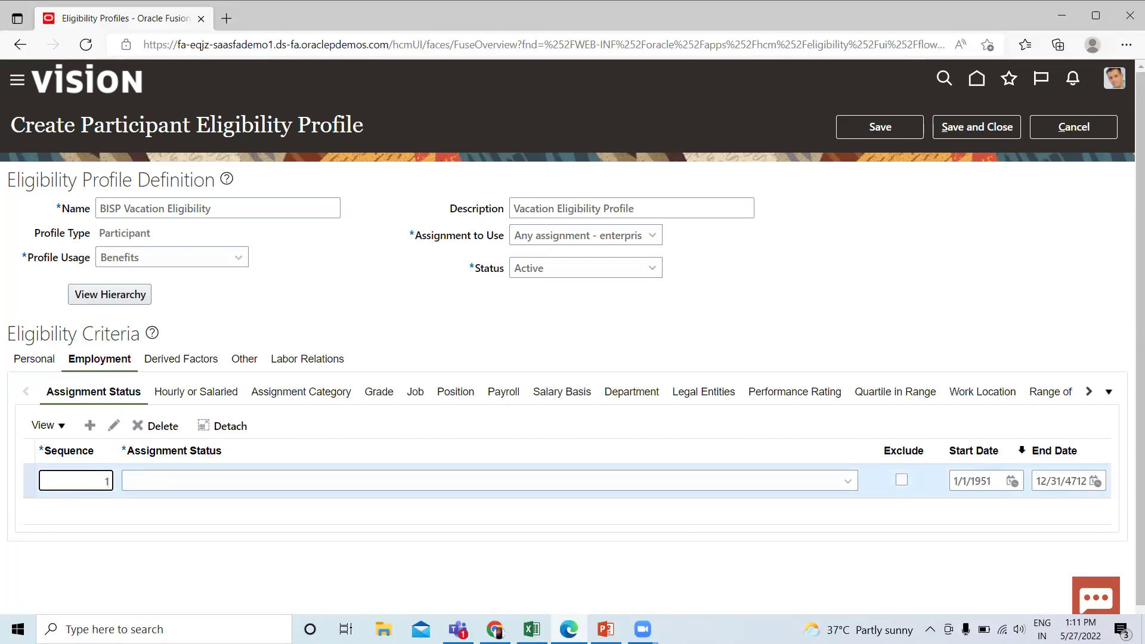
{"action": "left_click", "coordinate": [848, 481]}
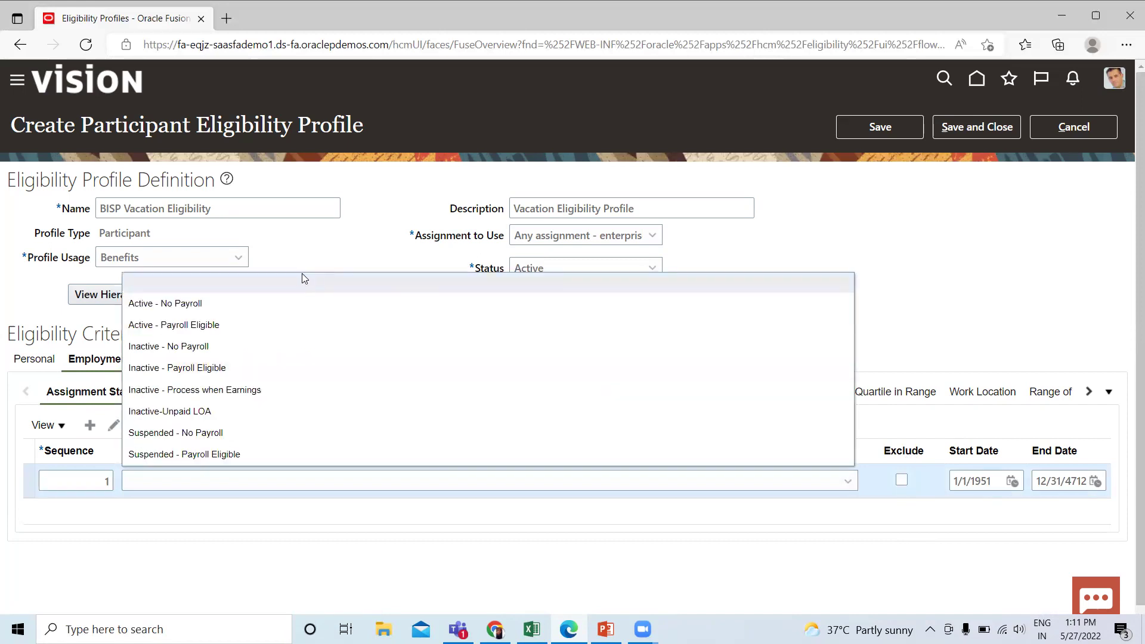
{"action": "left_click", "coordinate": [213, 327]}
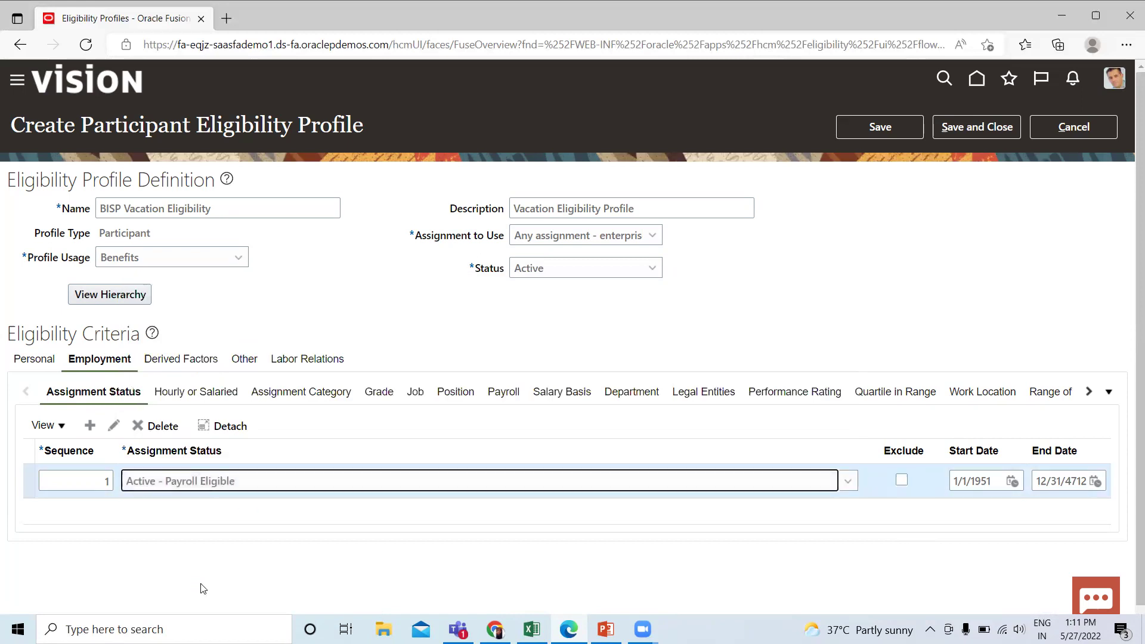
{"action": "left_click", "coordinate": [972, 127]}
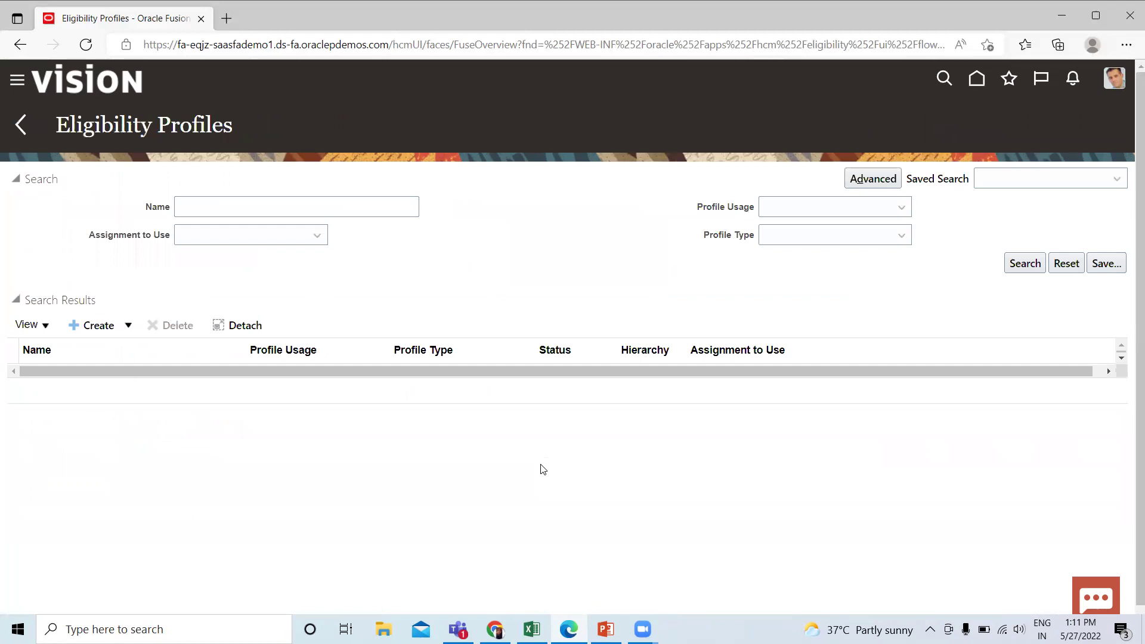
Search profiles for 'bisp' to confirm the new profile, then return home
{"action": "left_click", "coordinate": [344, 208]}
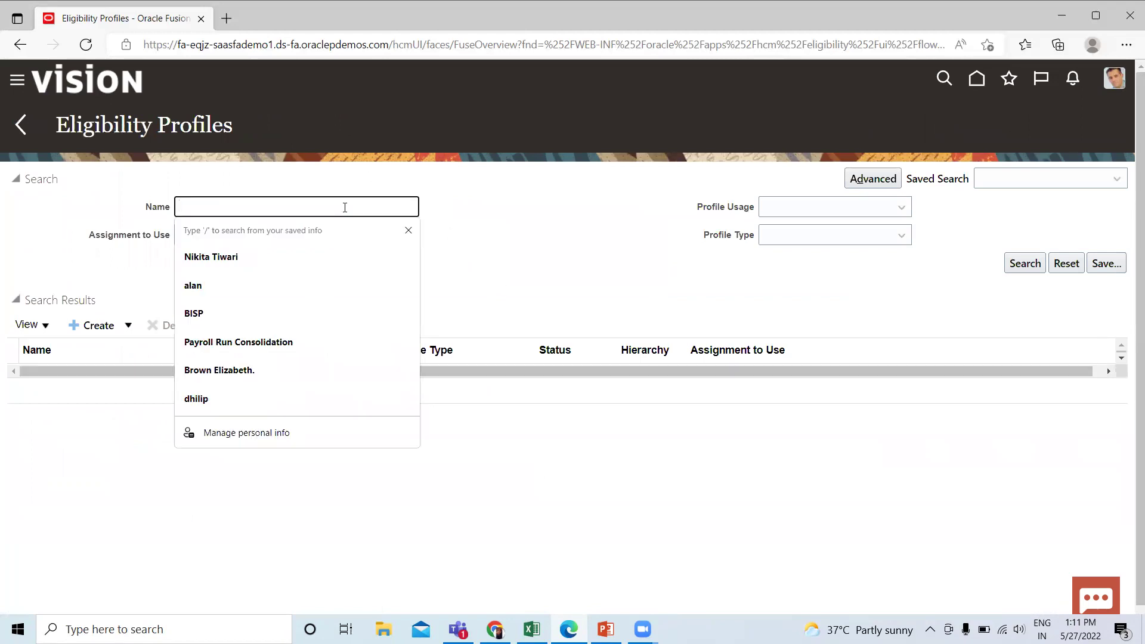
{"action": "type", "text": "bisp"}
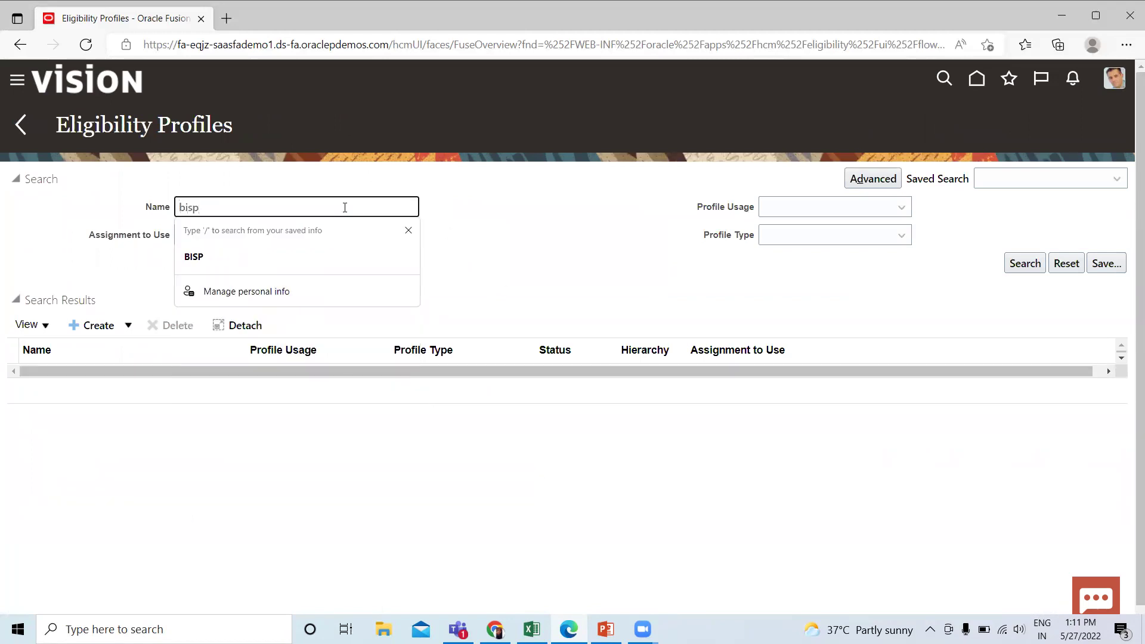
{"action": "key", "text": "Return"}
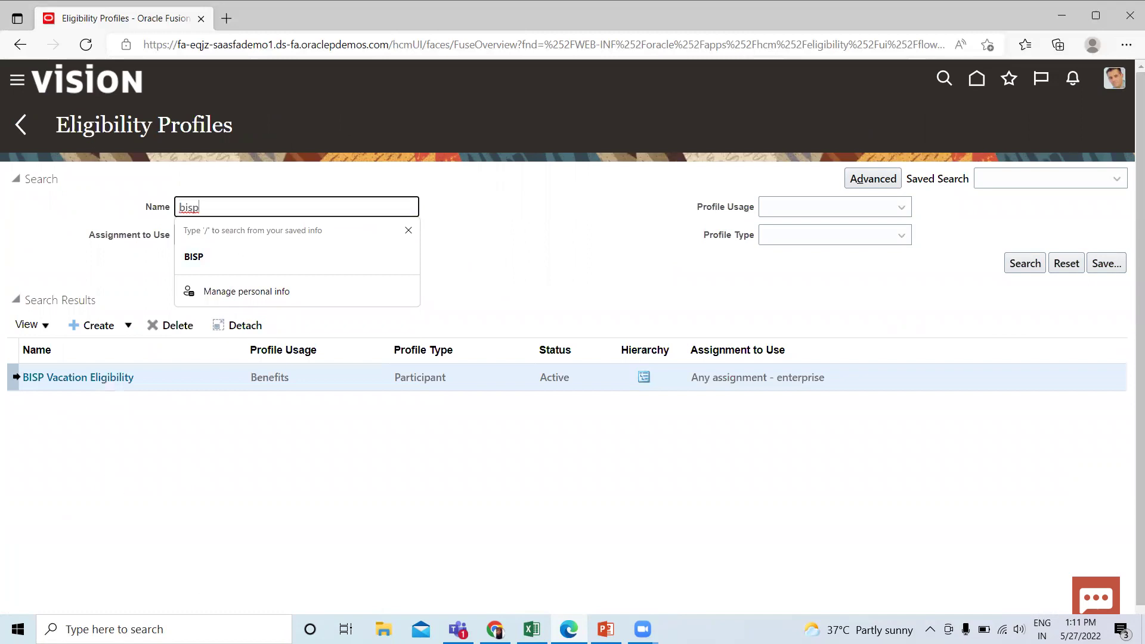
{"action": "left_click", "coordinate": [19, 124]}
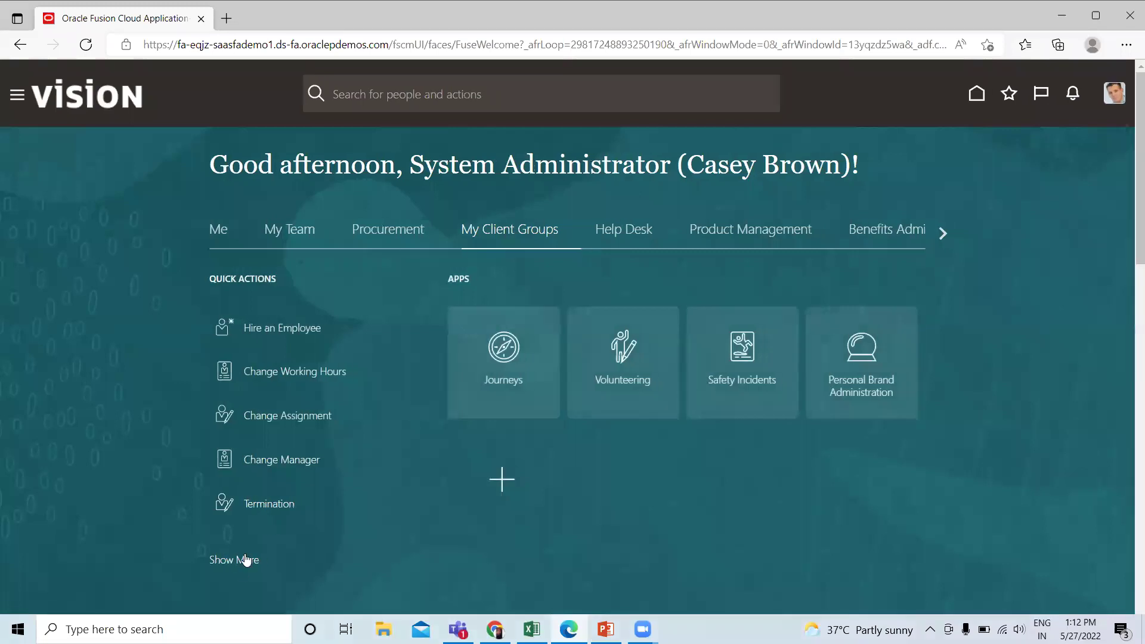
Open the Absence Plans page from the full client group actions list
{"action": "left_click", "coordinate": [241, 559]}
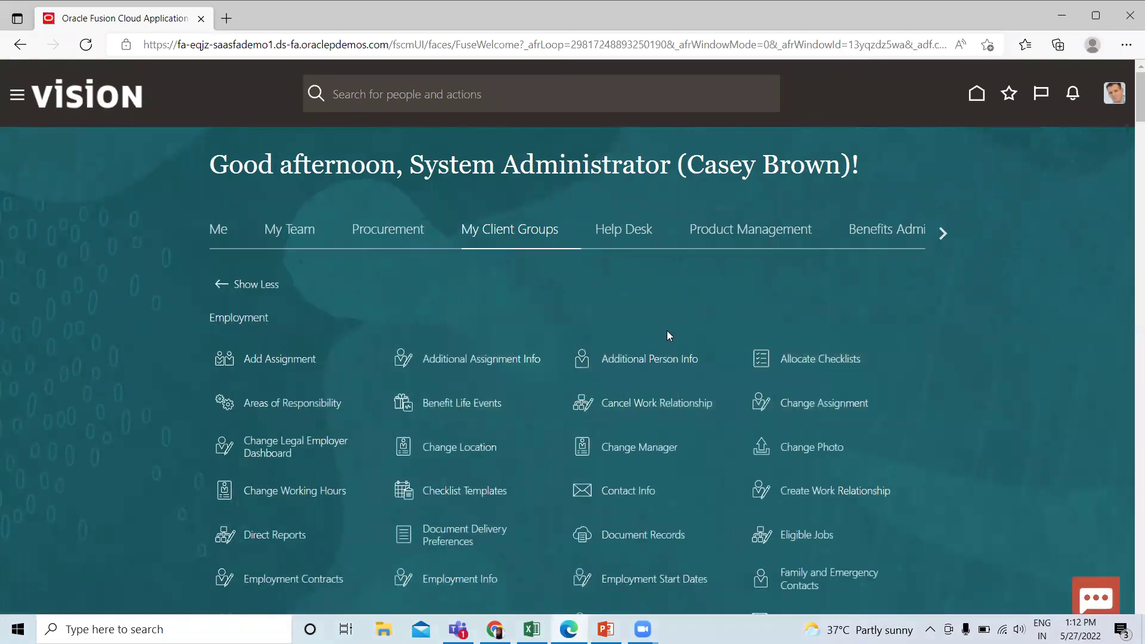
{"action": "key", "text": "ctrl+f"}
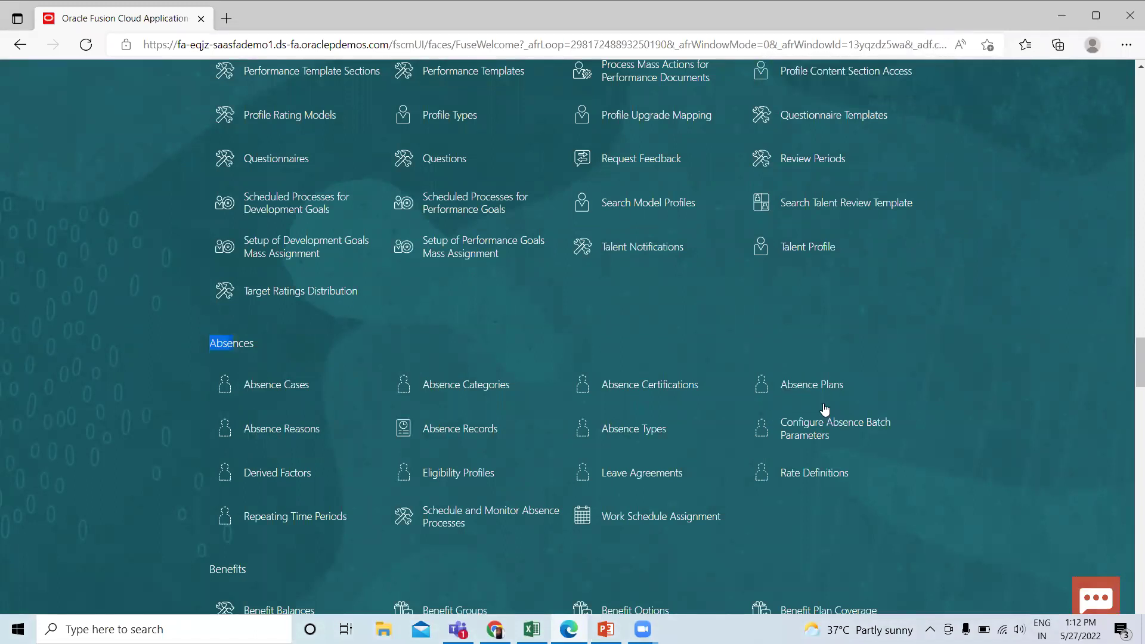
{"action": "left_click", "coordinate": [986, 72]}
{"action": "left_click", "coordinate": [814, 389]}
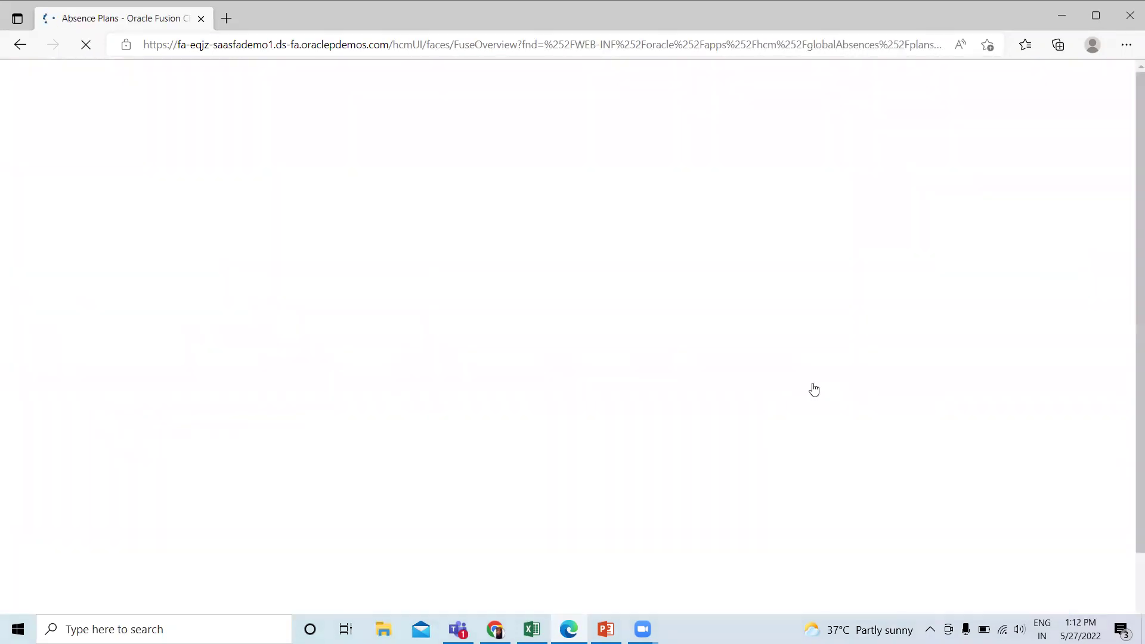
Search plans for 'bisp' and open the BISP Vacation Accrual Plan
{"action": "left_click", "coordinate": [161, 239]}
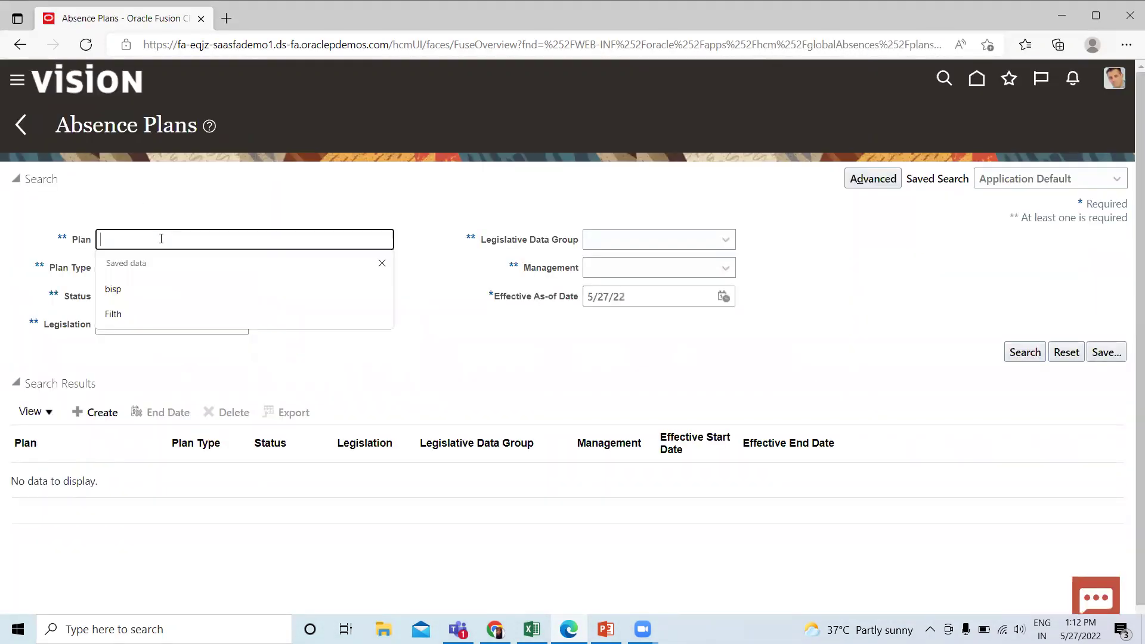
{"action": "type", "text": "bisp"}
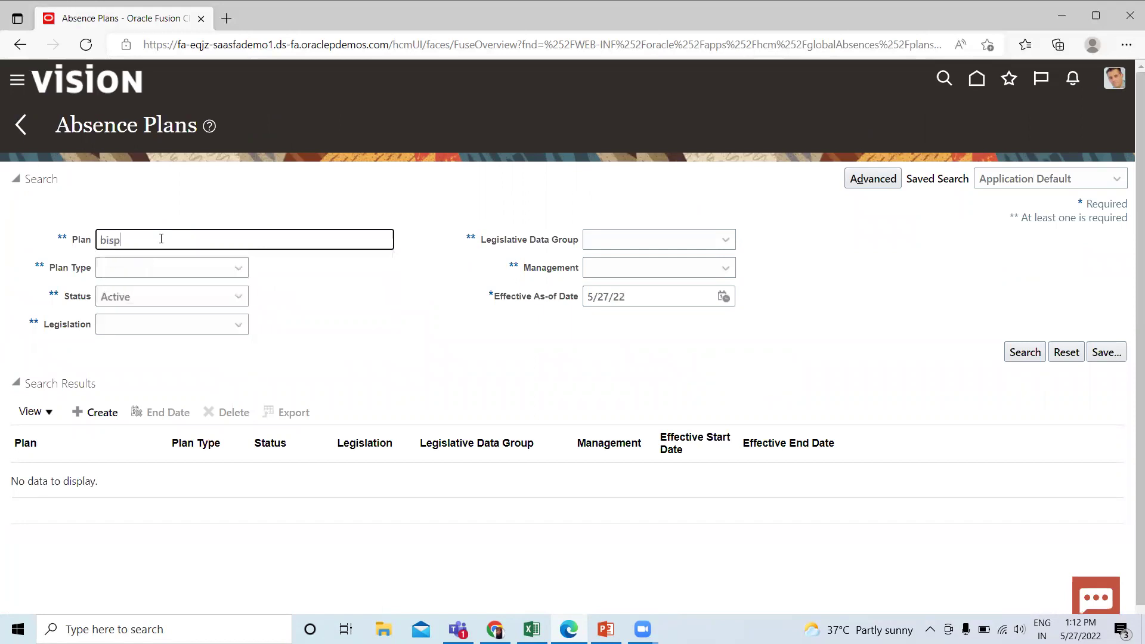
{"action": "key", "text": "Return"}
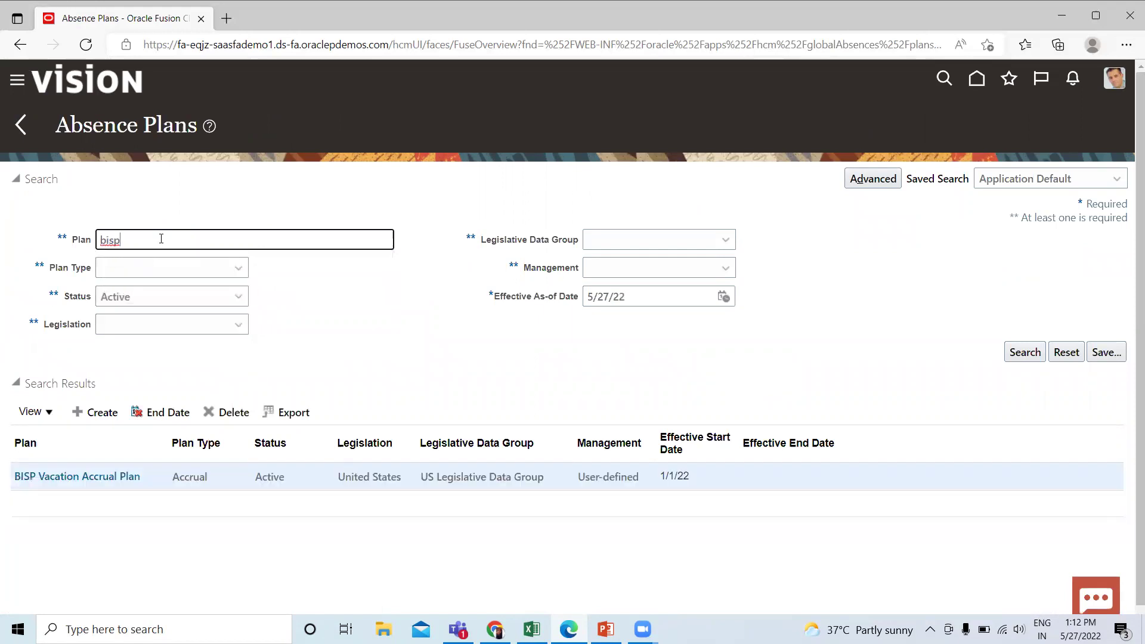
{"action": "left_click", "coordinate": [73, 477]}
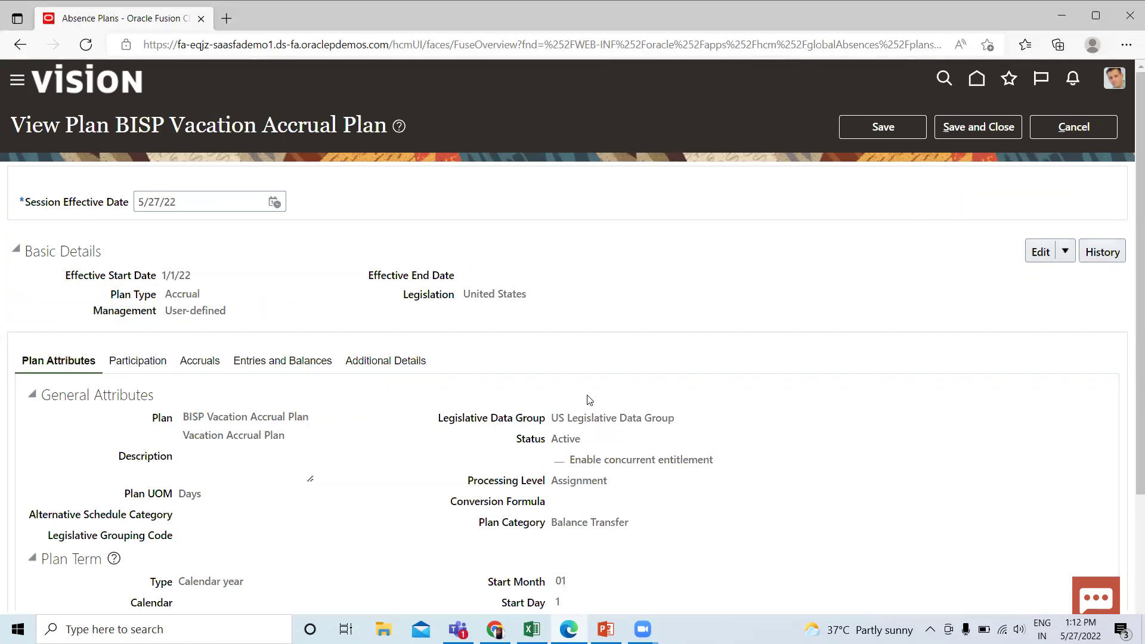
Put the BISP Vacation Accrual Plan into Update mode and scroll to Eligibility
{"action": "left_click", "coordinate": [1065, 251]}
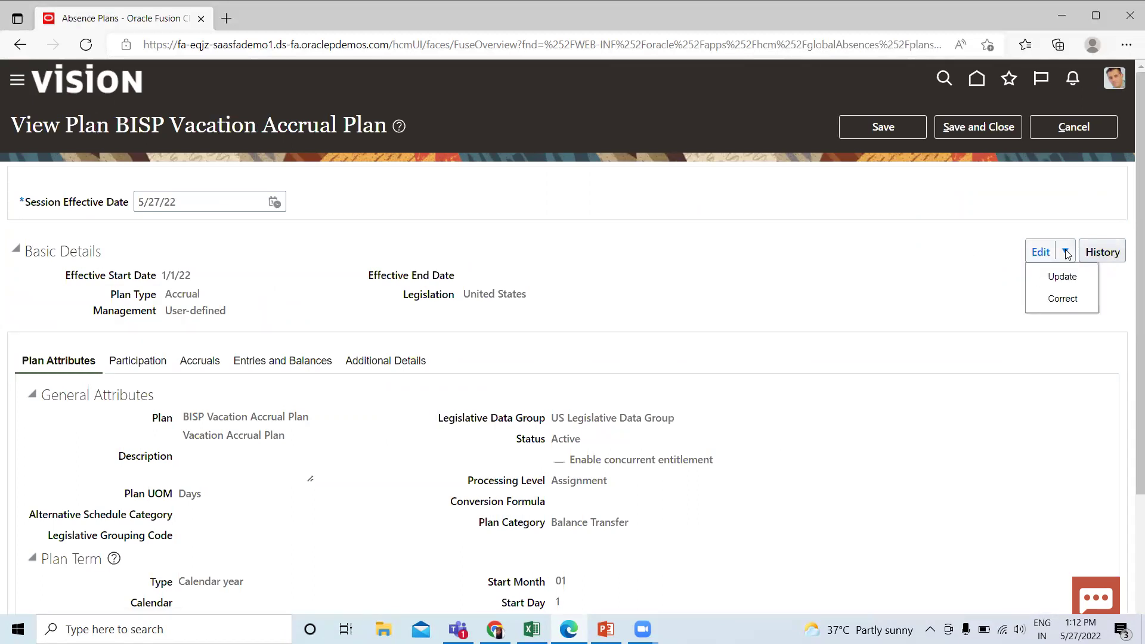
{"action": "left_click", "coordinate": [1061, 278]}
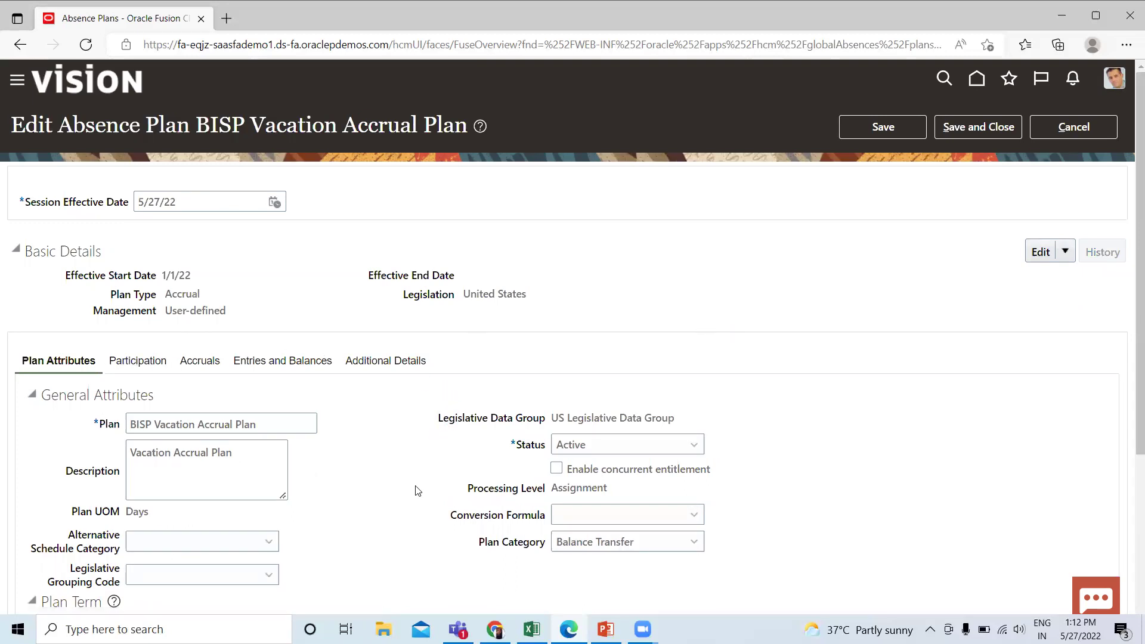
{"action": "scroll", "coordinate": [418, 491], "scroll_direction": "down", "scroll_amount": 3}
{"action": "scroll", "coordinate": [418, 491], "scroll_direction": "down", "scroll_amount": 1}
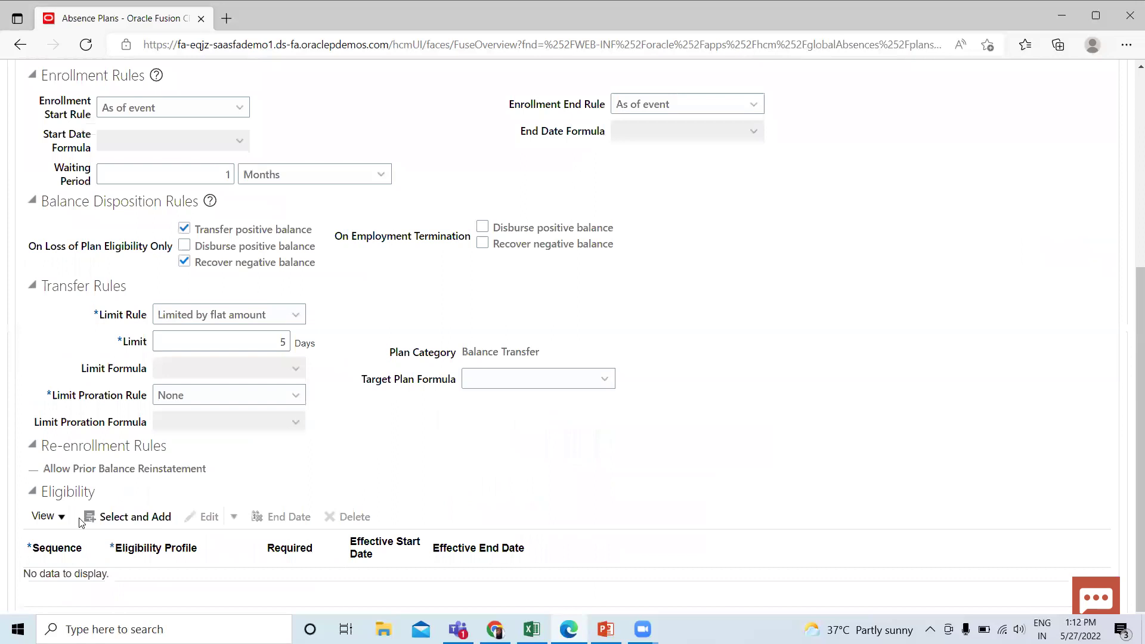
Add BISP Vacation Eligibility as the plan's participation eligibility profile, sequence 1
{"action": "left_click", "coordinate": [134, 518]}
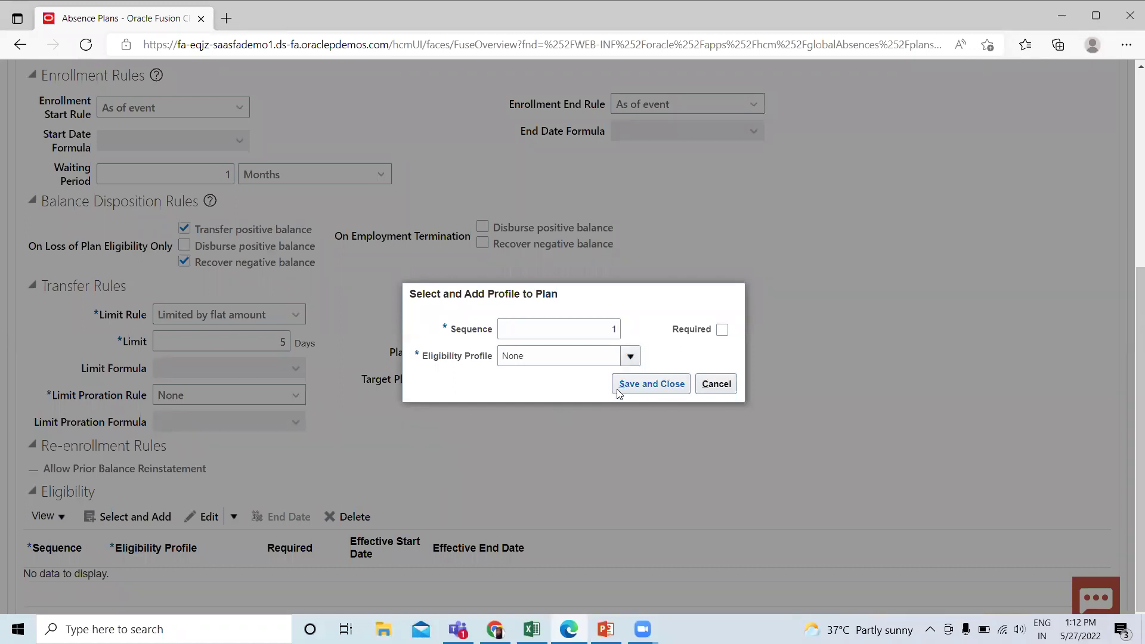
{"action": "left_click", "coordinate": [630, 357]}
{"action": "scroll", "coordinate": [586, 439], "scroll_direction": "down", "scroll_amount": 5}
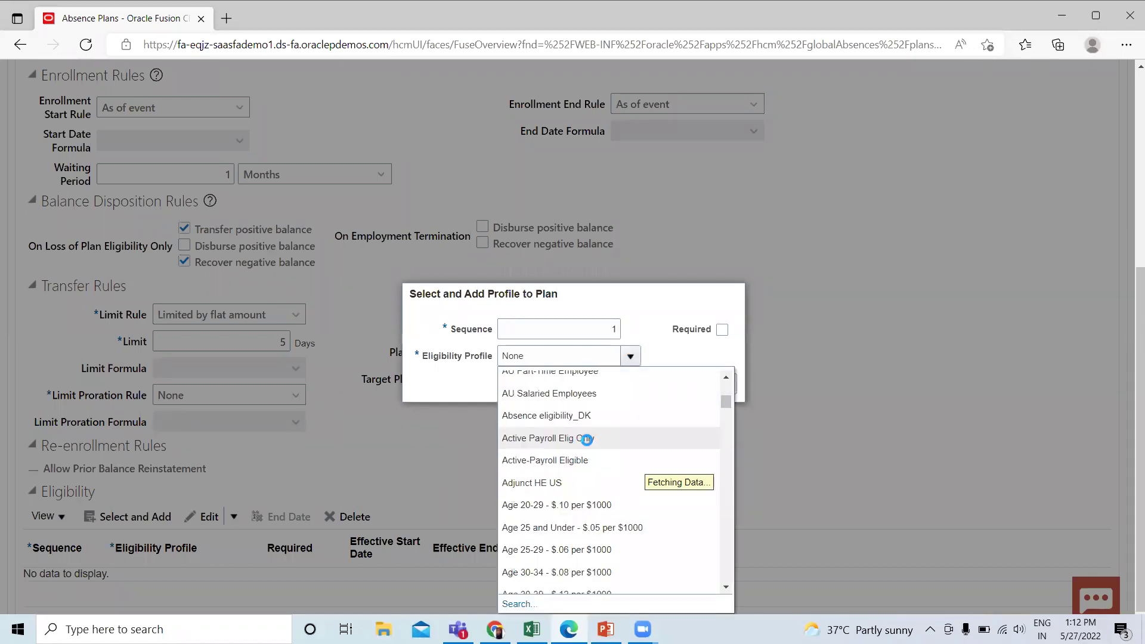
{"action": "scroll", "coordinate": [587, 439], "scroll_direction": "down", "scroll_amount": 5}
{"action": "scroll", "coordinate": [588, 444], "scroll_direction": "down", "scroll_amount": 3}
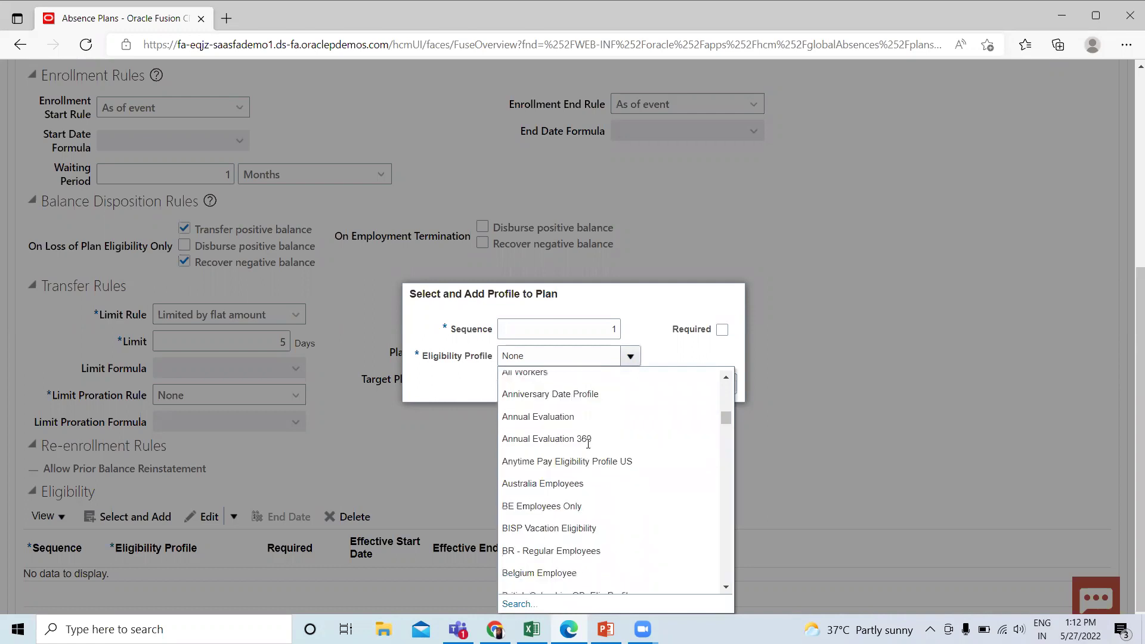
{"action": "scroll", "coordinate": [573, 525], "scroll_direction": "down", "scroll_amount": 2}
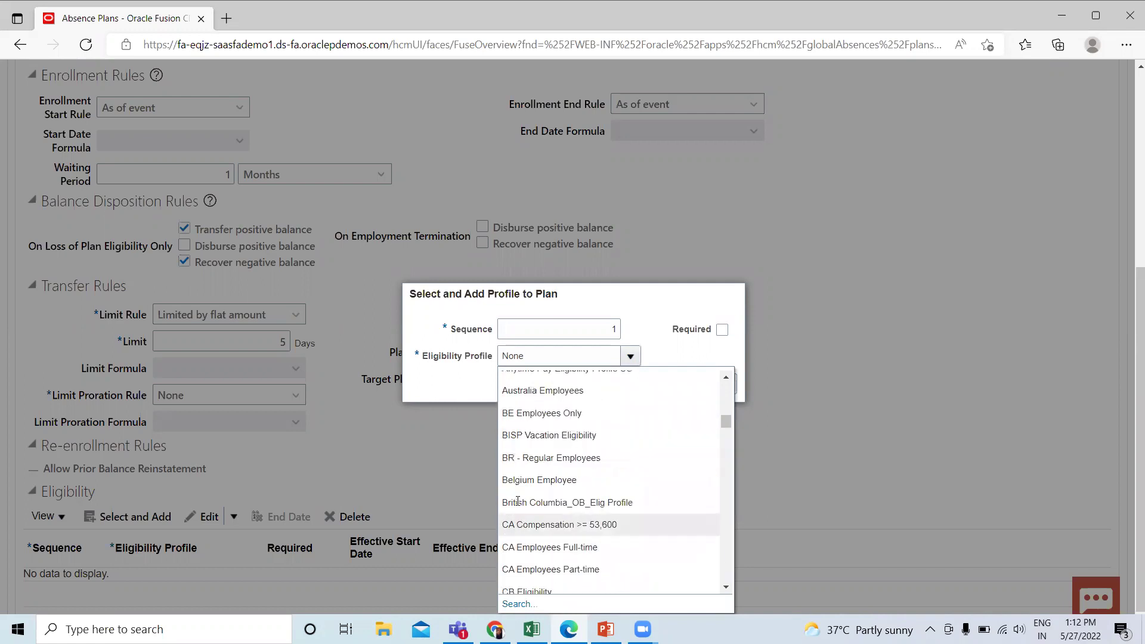
{"action": "left_click", "coordinate": [542, 436]}
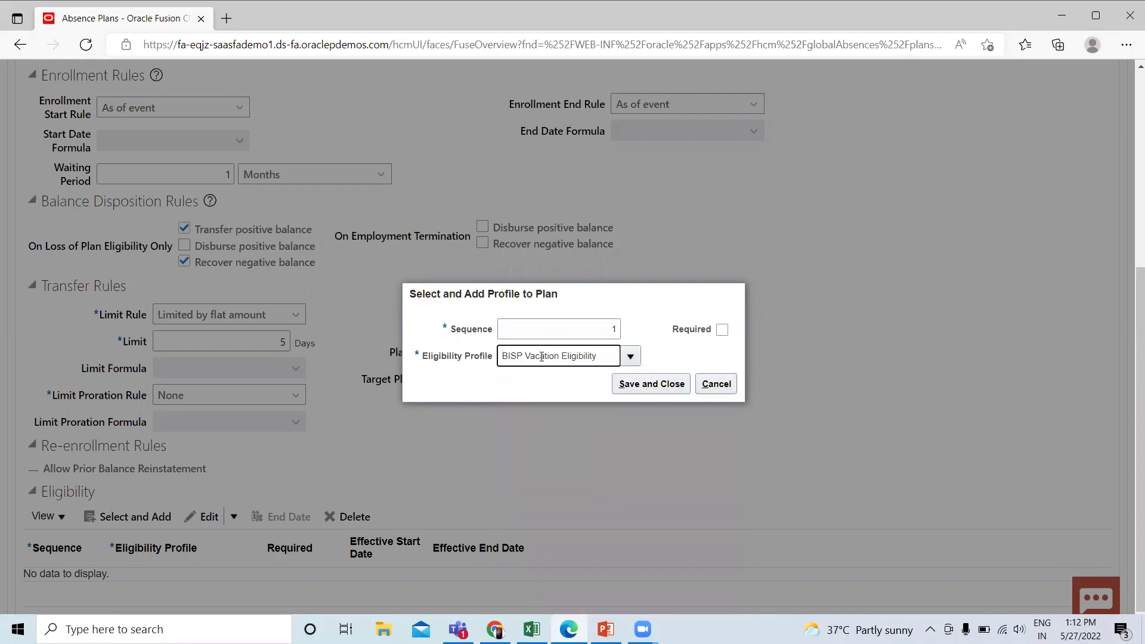
{"action": "left_click", "coordinate": [657, 385]}
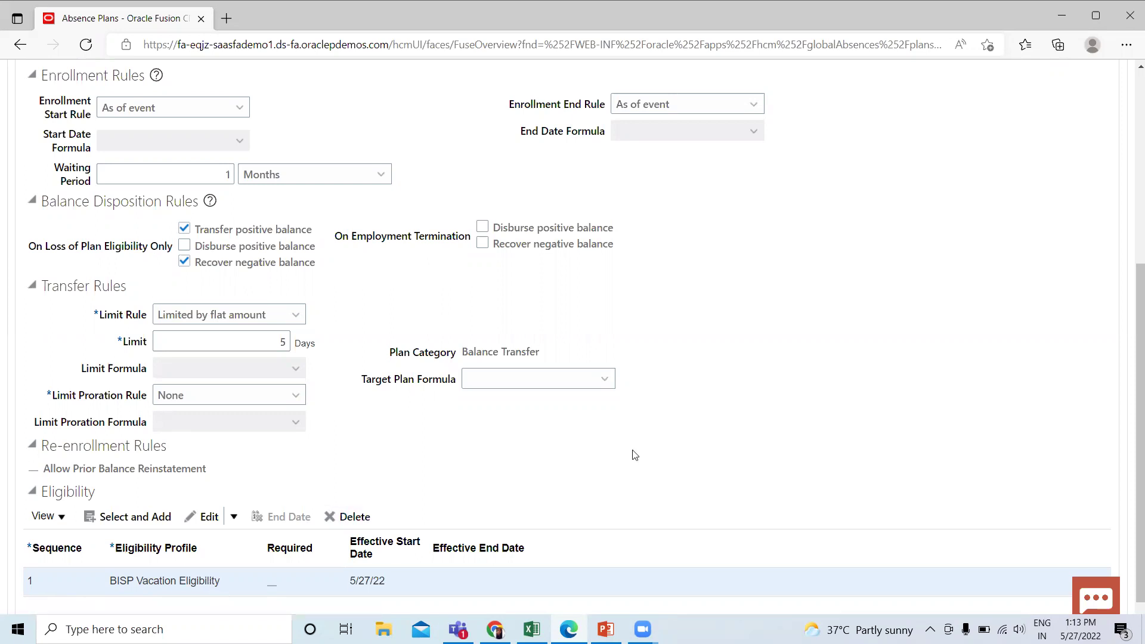
Save the plan update effective 5/27/22 and close back to Absence Plans
{"action": "scroll", "coordinate": [636, 453], "scroll_direction": "up", "scroll_amount": 5}
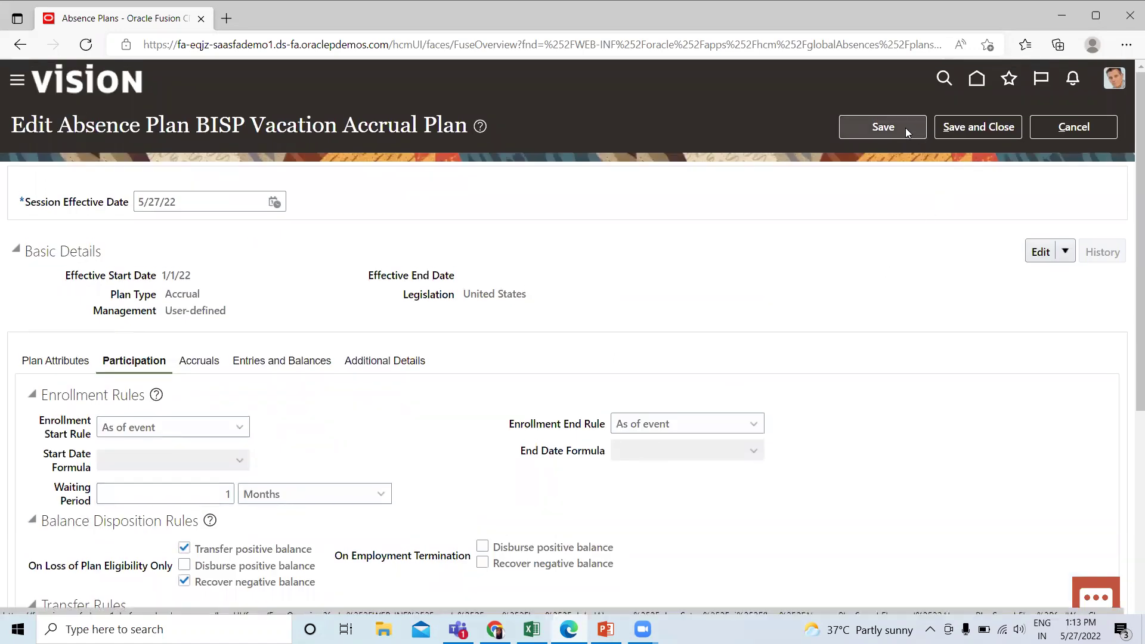
{"action": "left_click", "coordinate": [905, 128]}
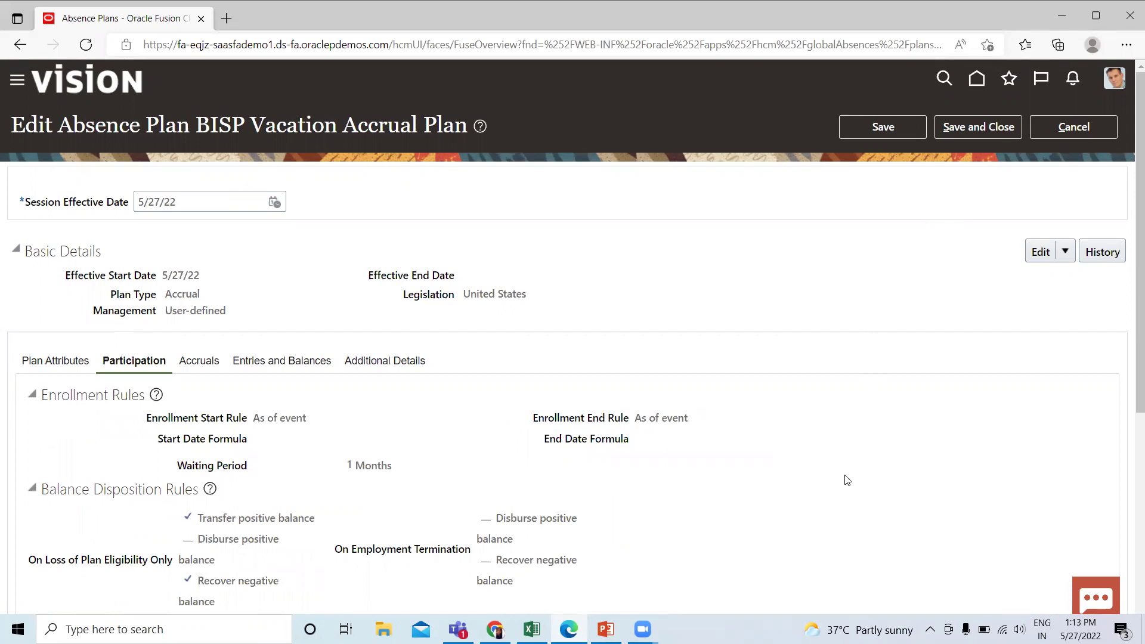
{"action": "left_click", "coordinate": [988, 130]}
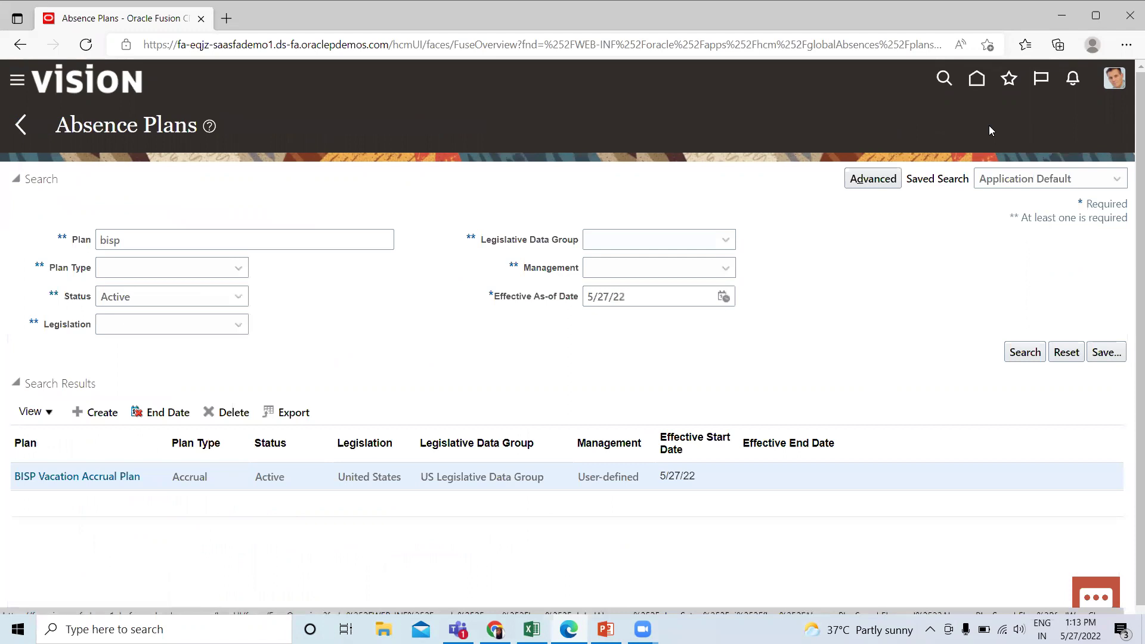